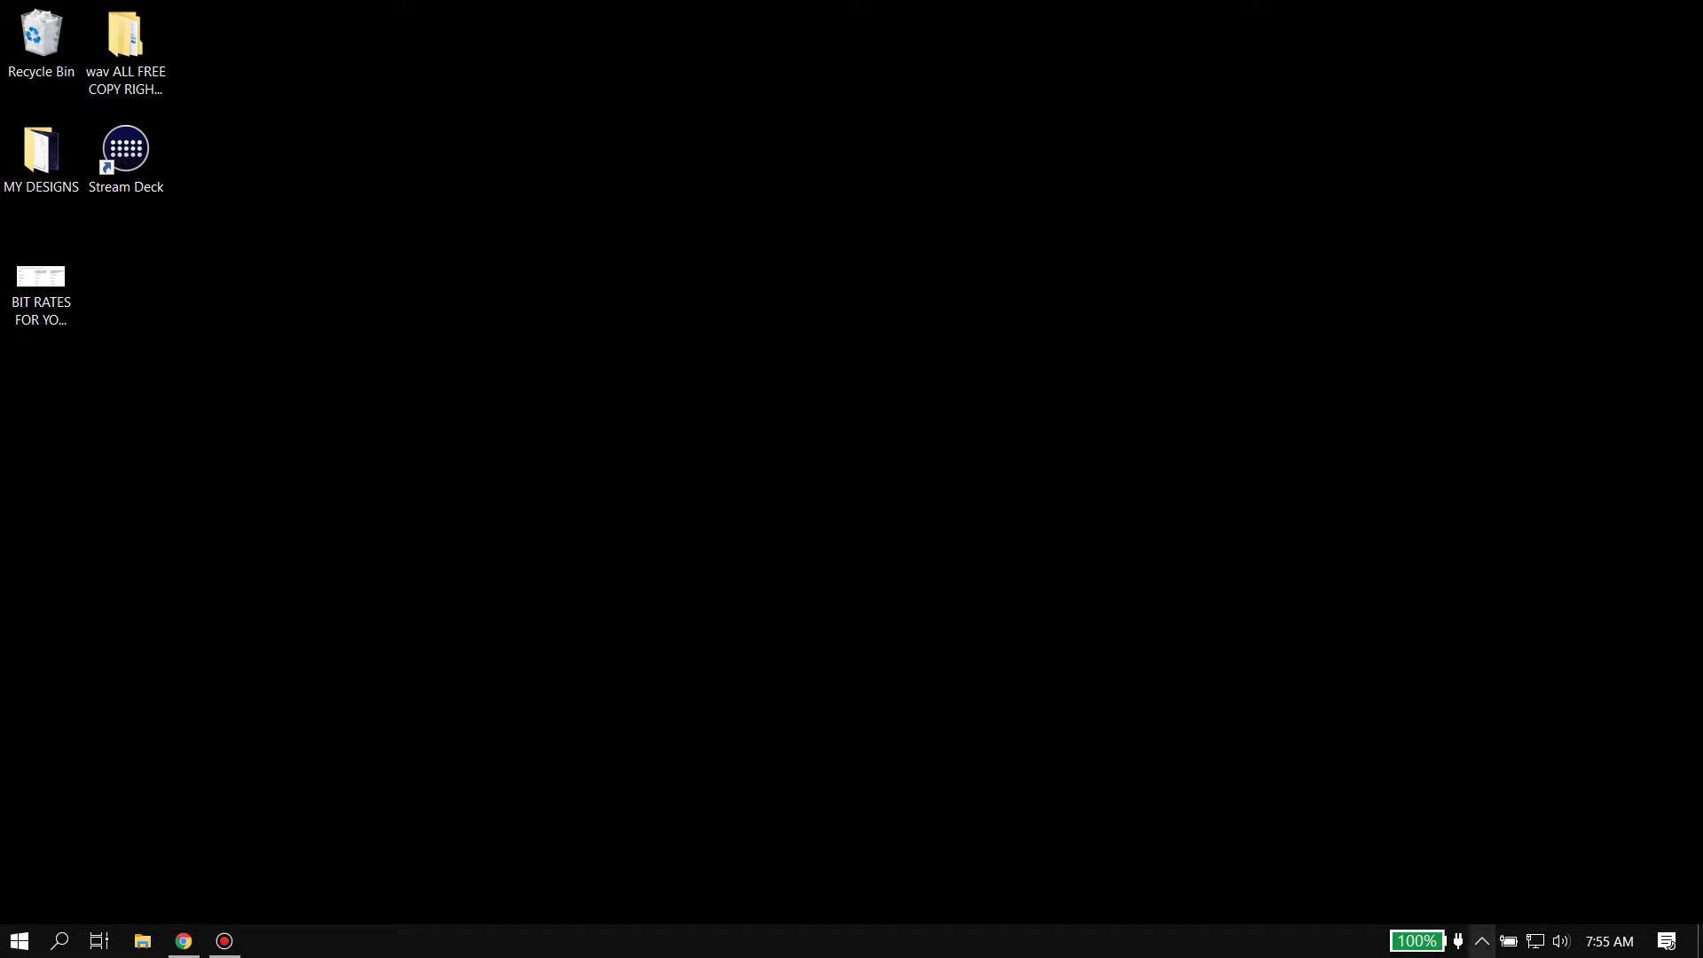
Launch NVIDIA GeForce Experience from the NVIDIA icon in the hidden tray area.
left_click(1483, 942)
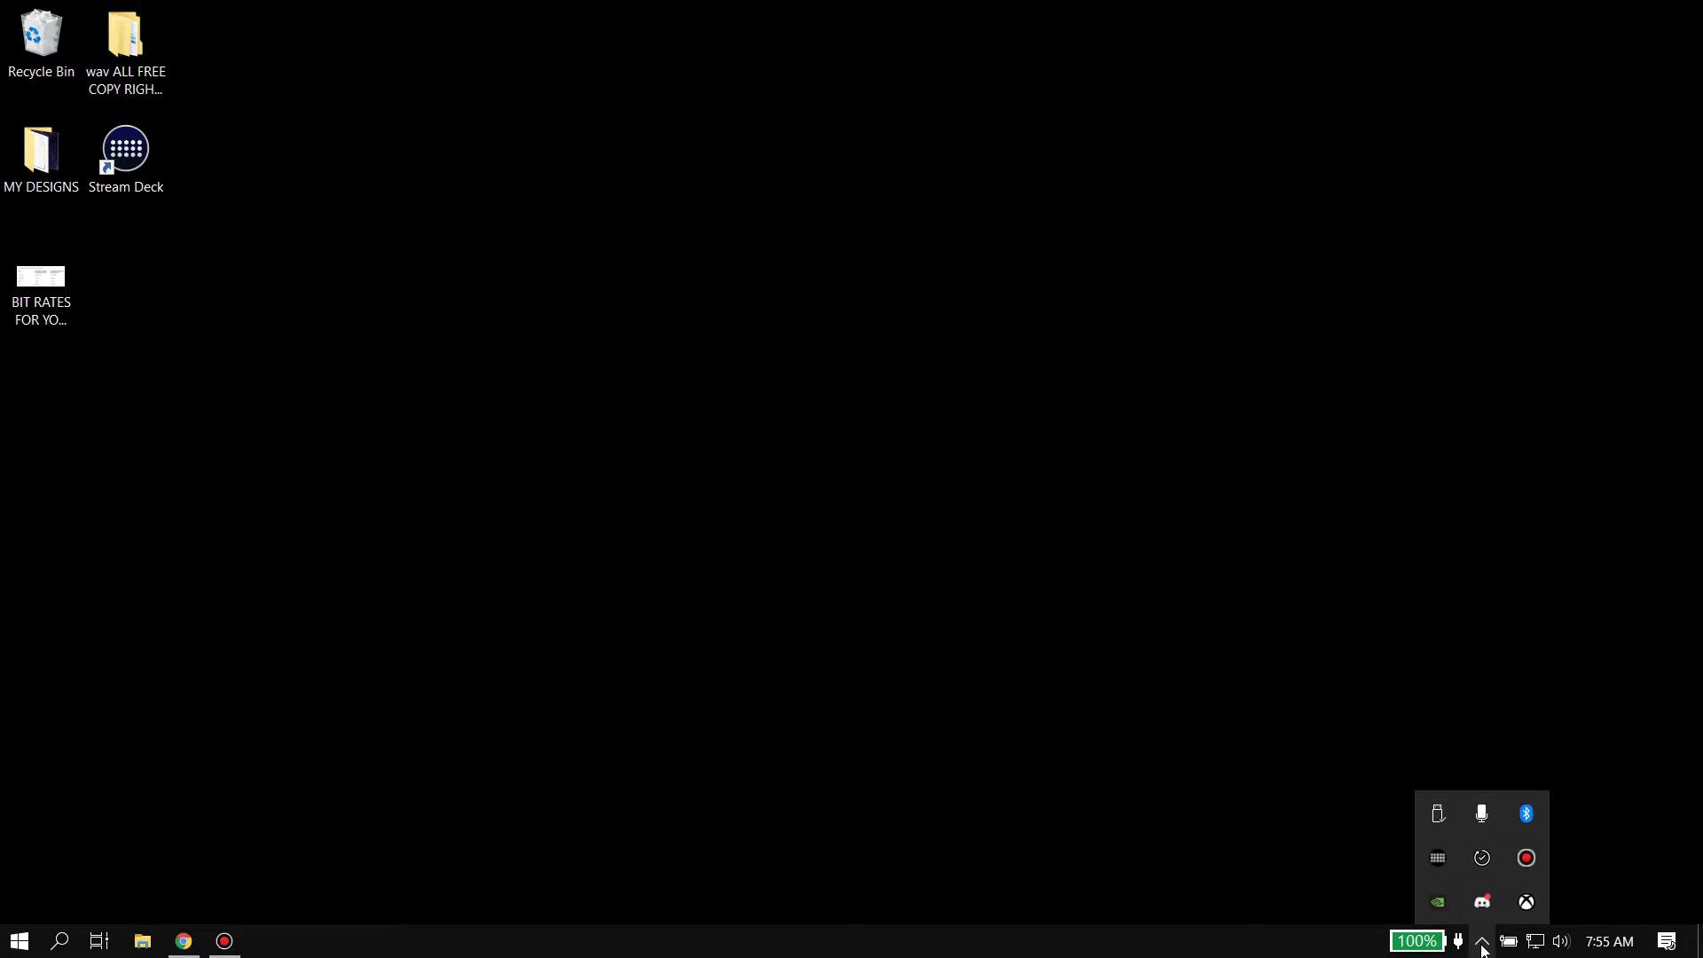
right_click(1437, 906)
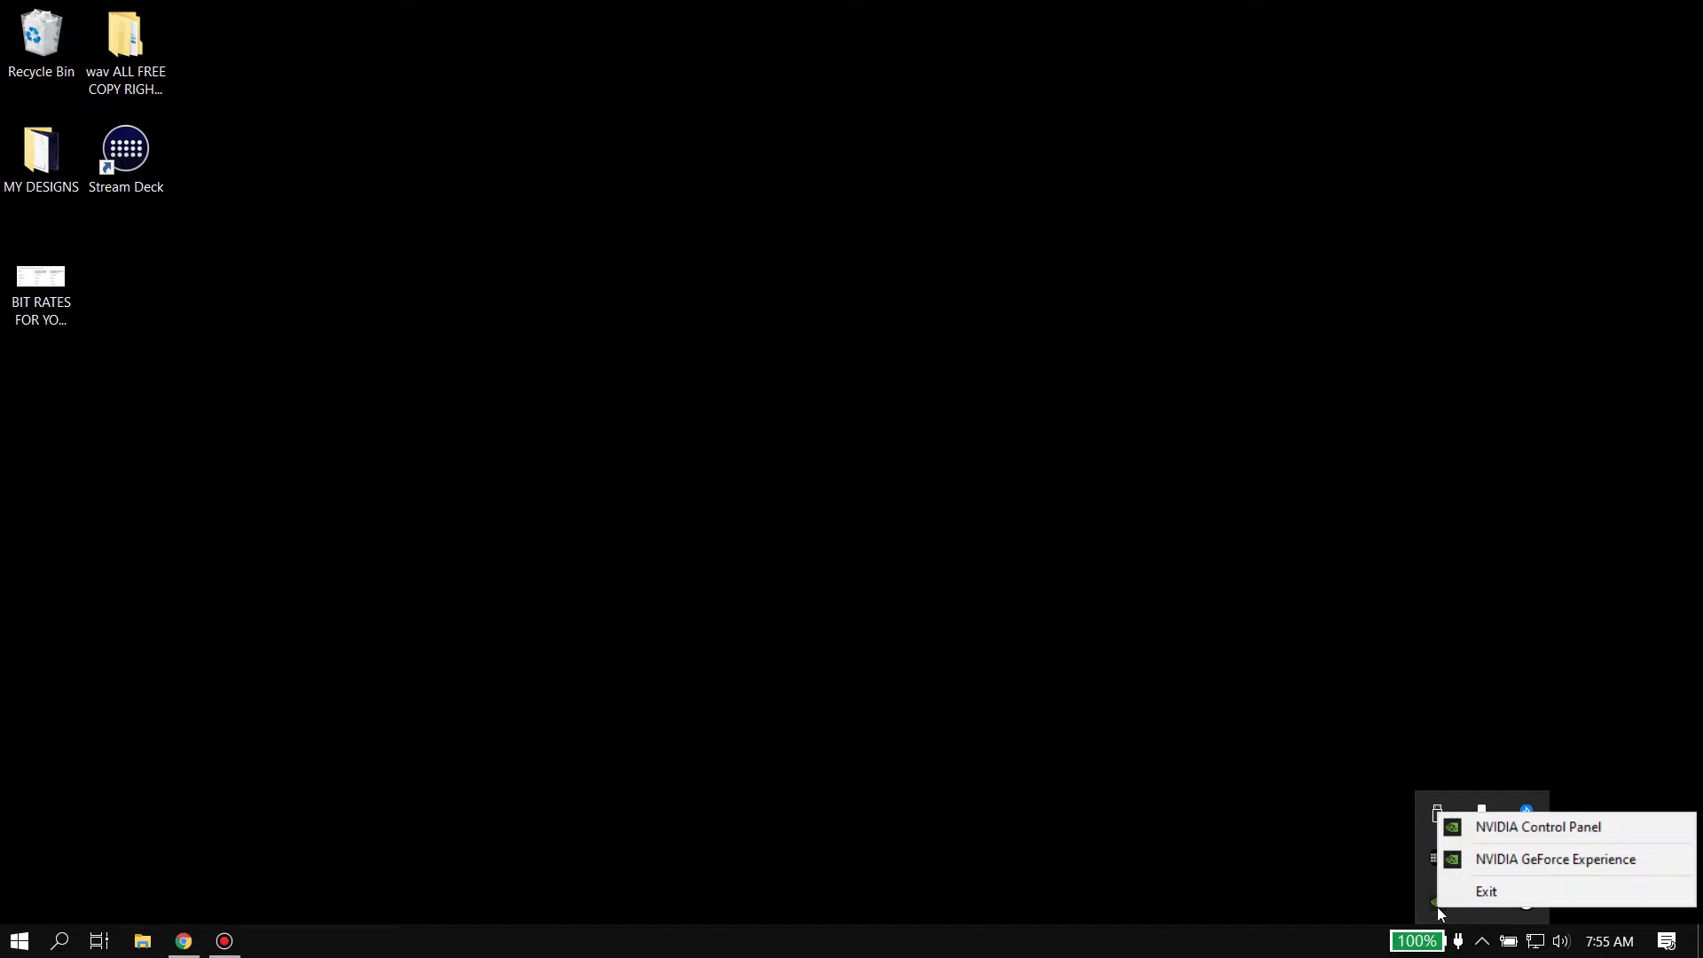
left_click(1497, 860)
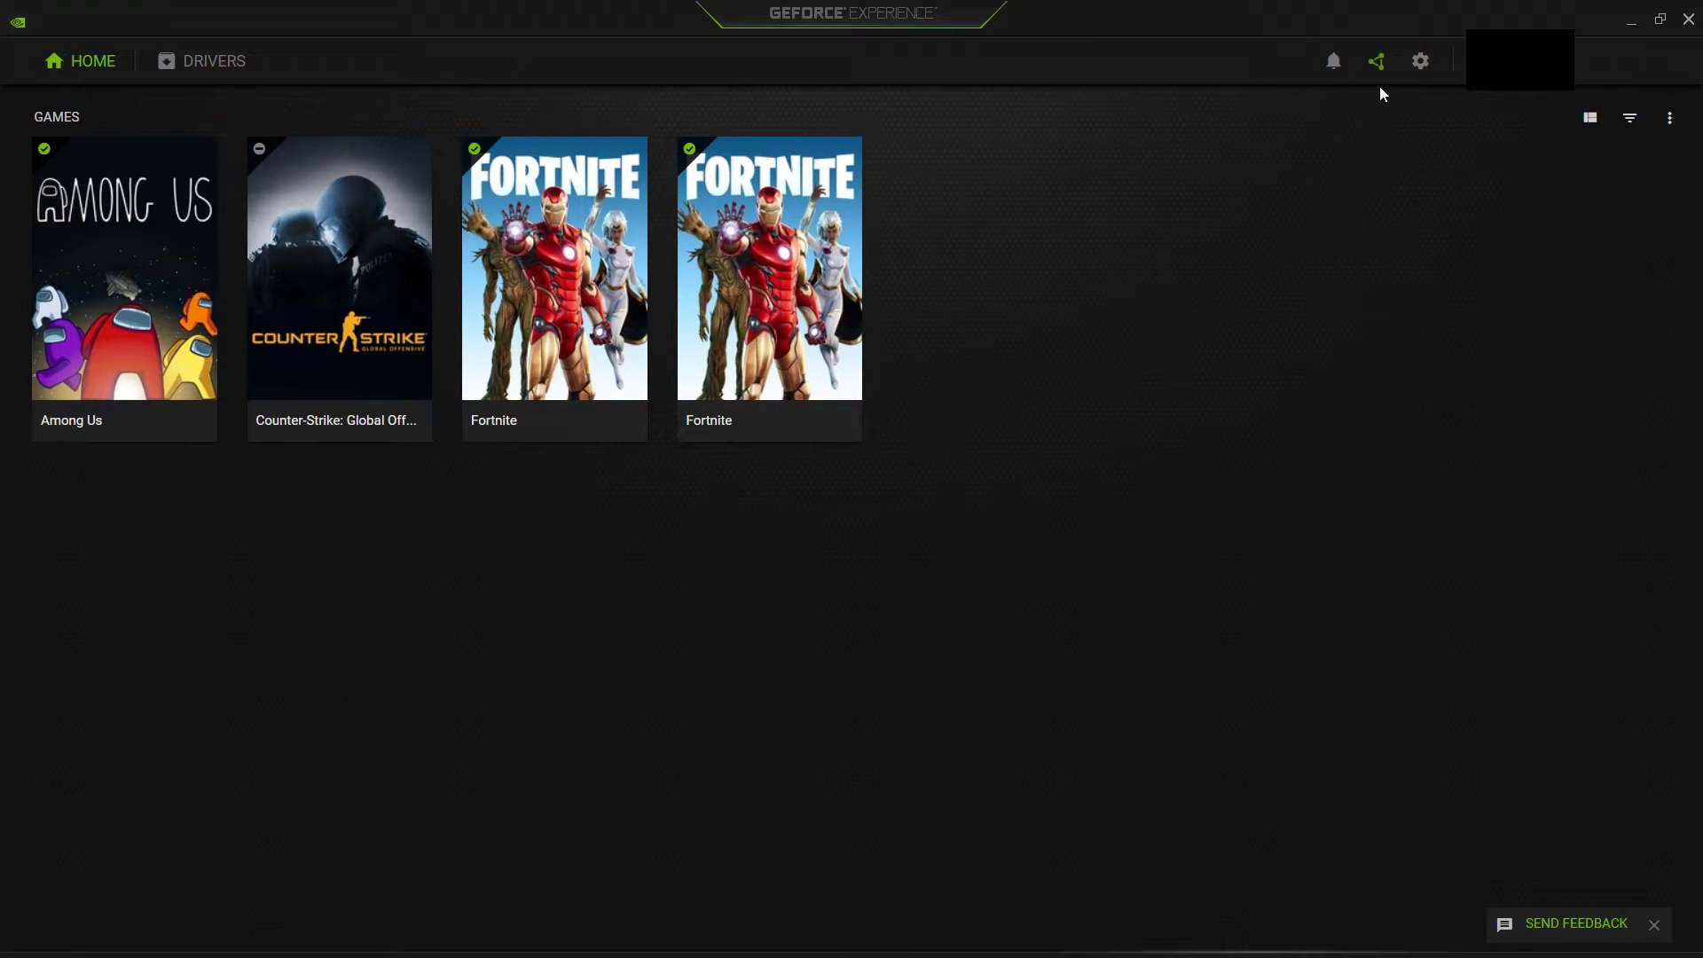
Download NVIDIA Studio Driver 456.71 from the Drivers page in Settings.
left_click(1419, 63)
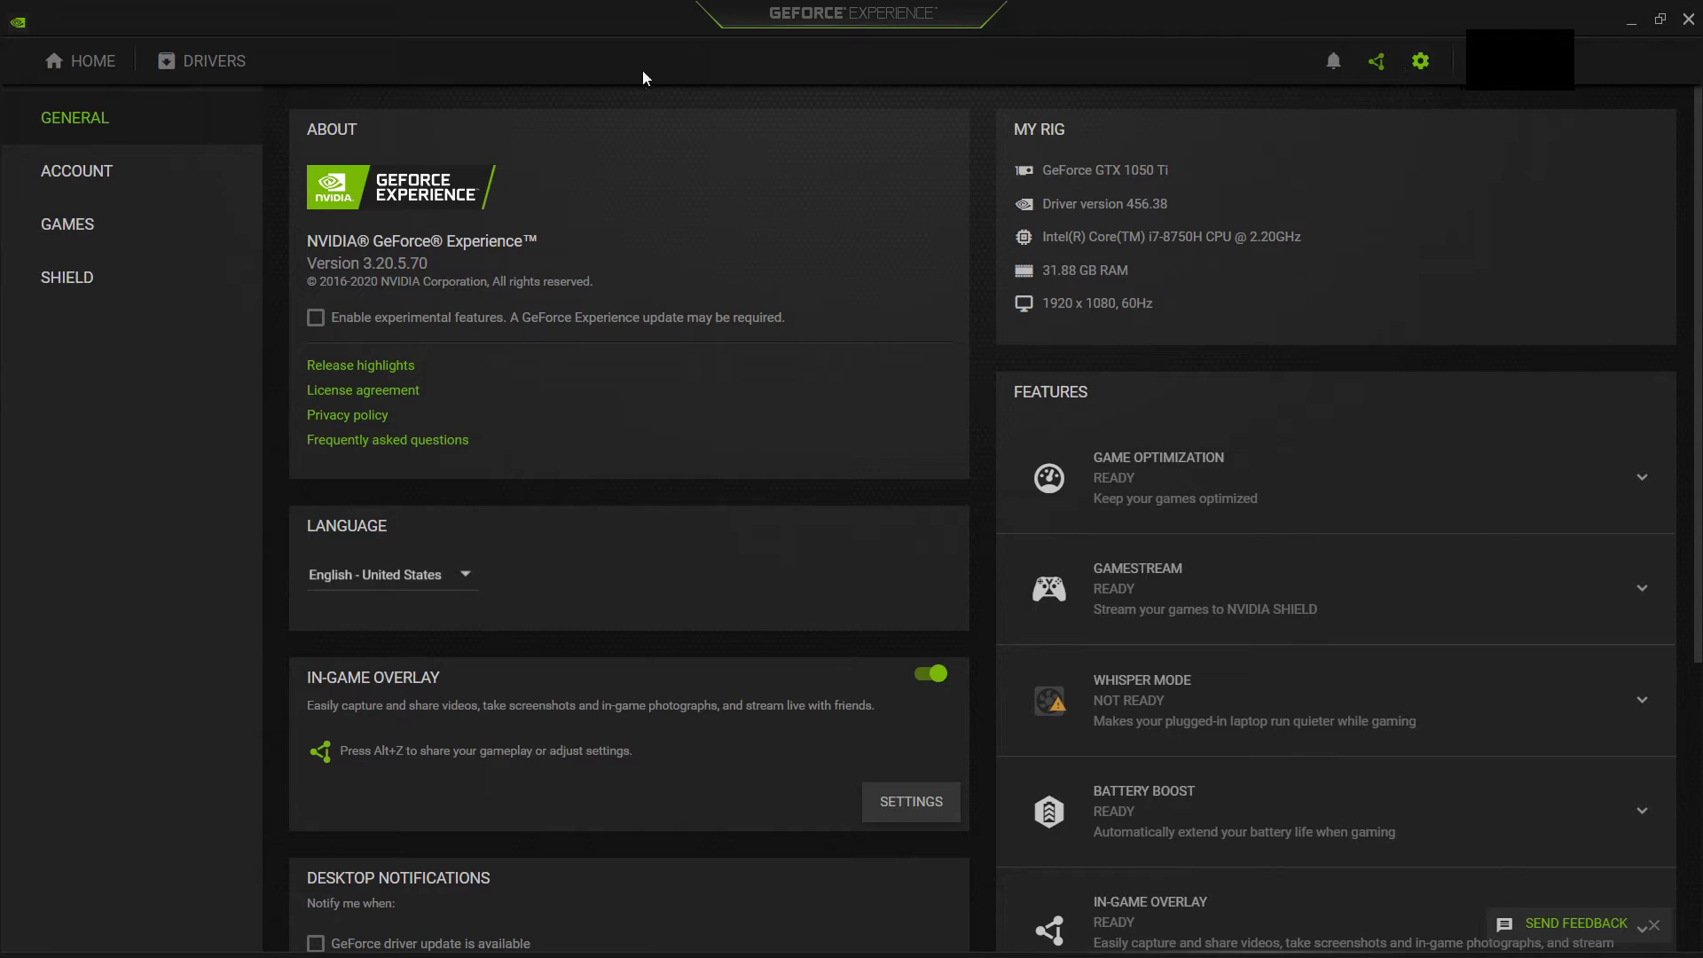
left_click(210, 65)
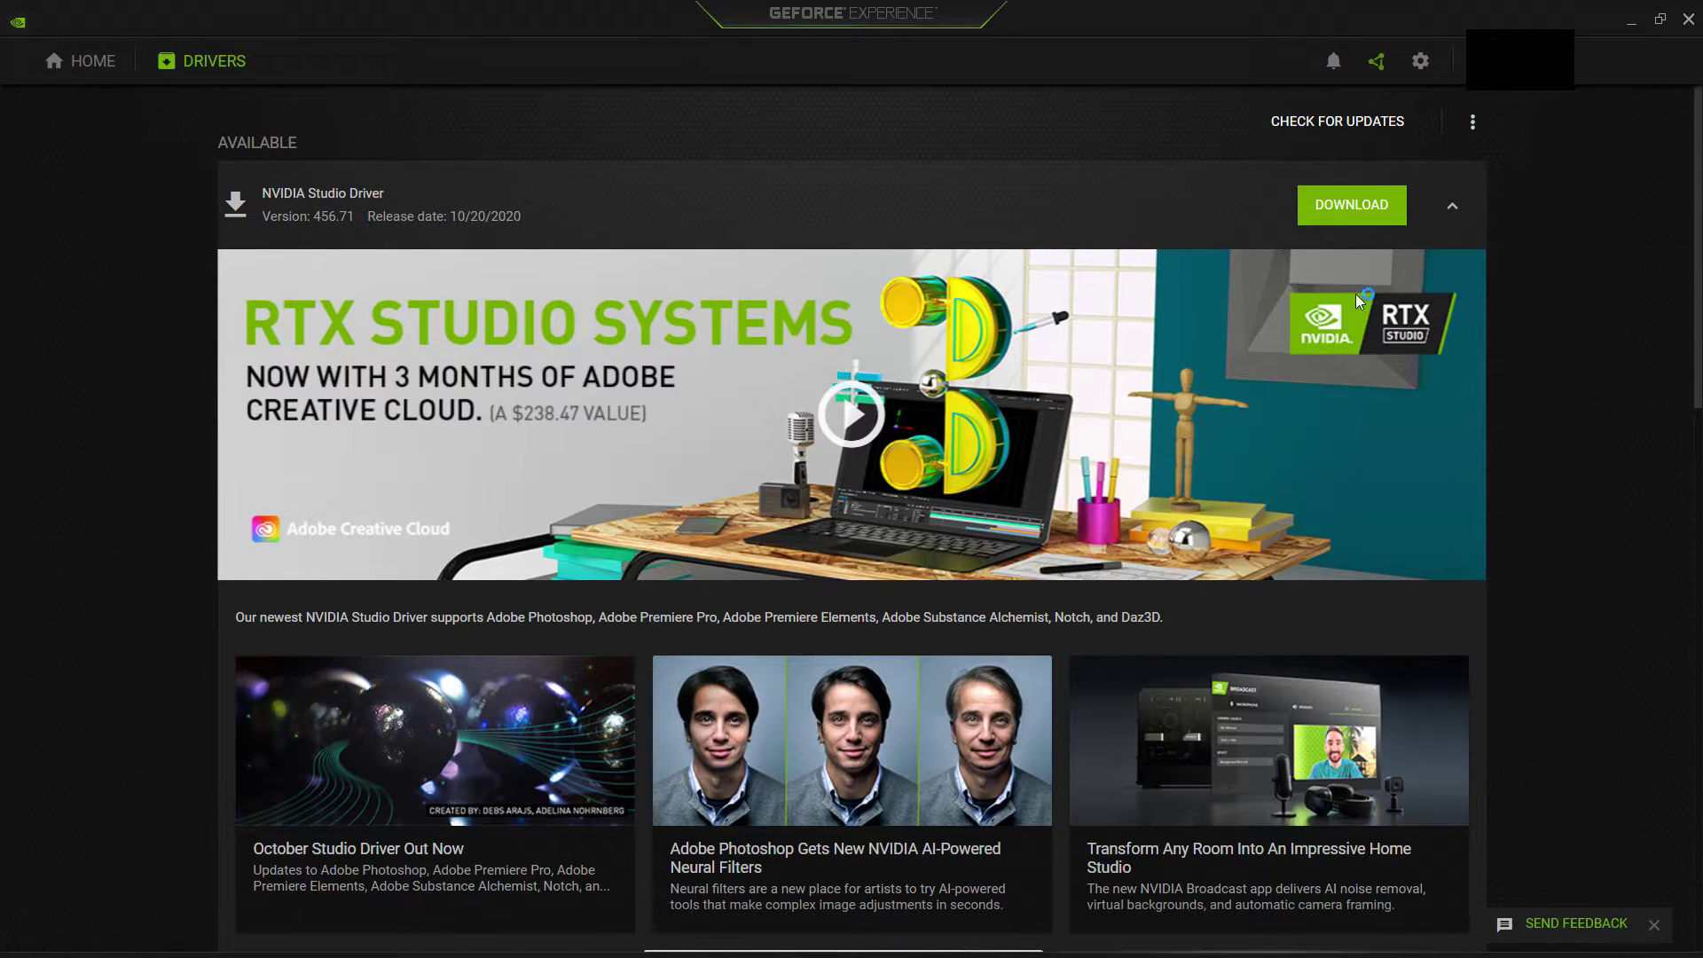
left_click(1340, 217)
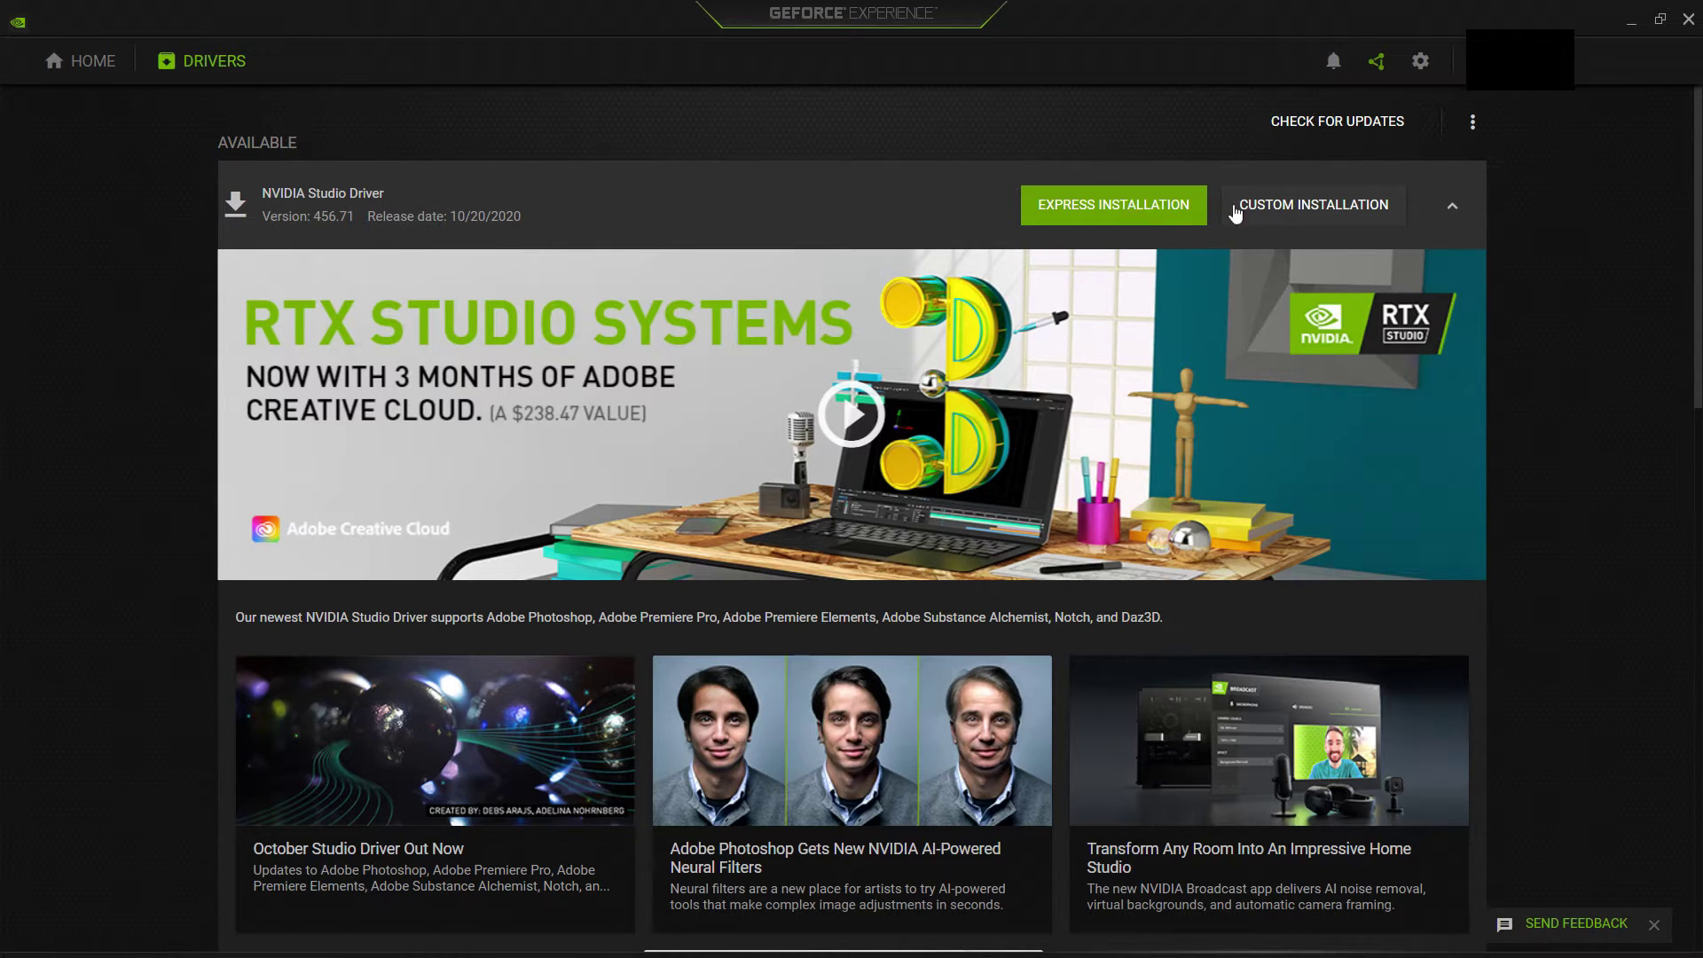
Choose custom installation and install the Graphics Driver, PhysX and HD Audio components.
left_click(1295, 207)
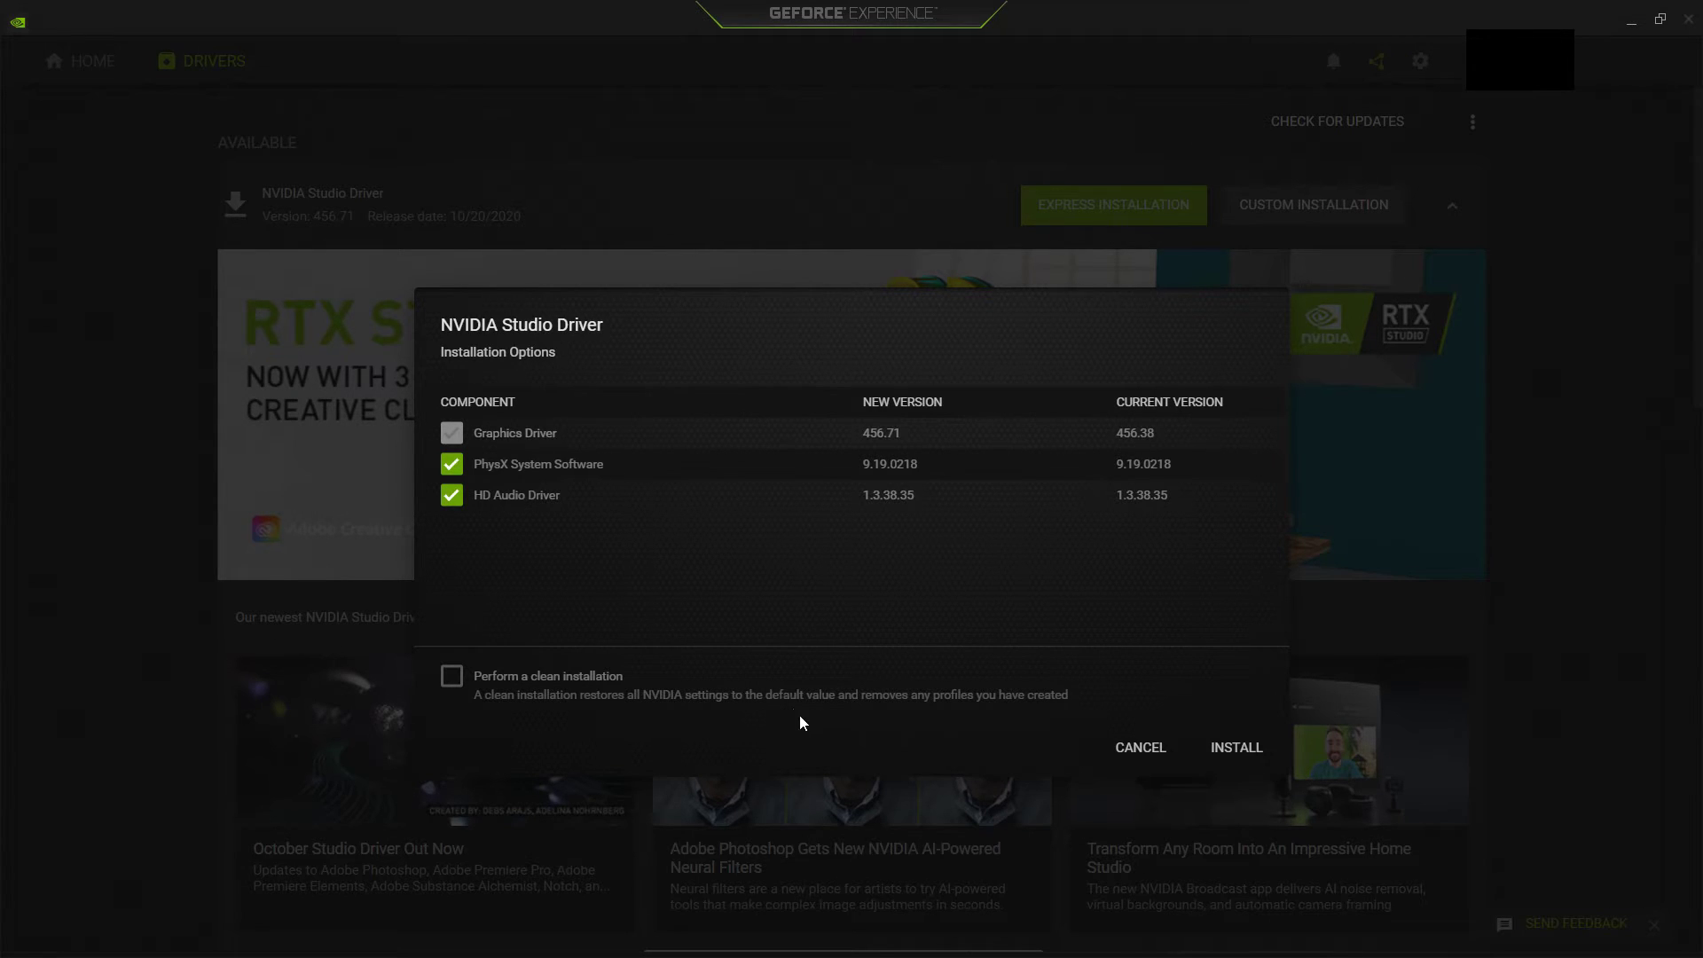
left_click(1257, 762)
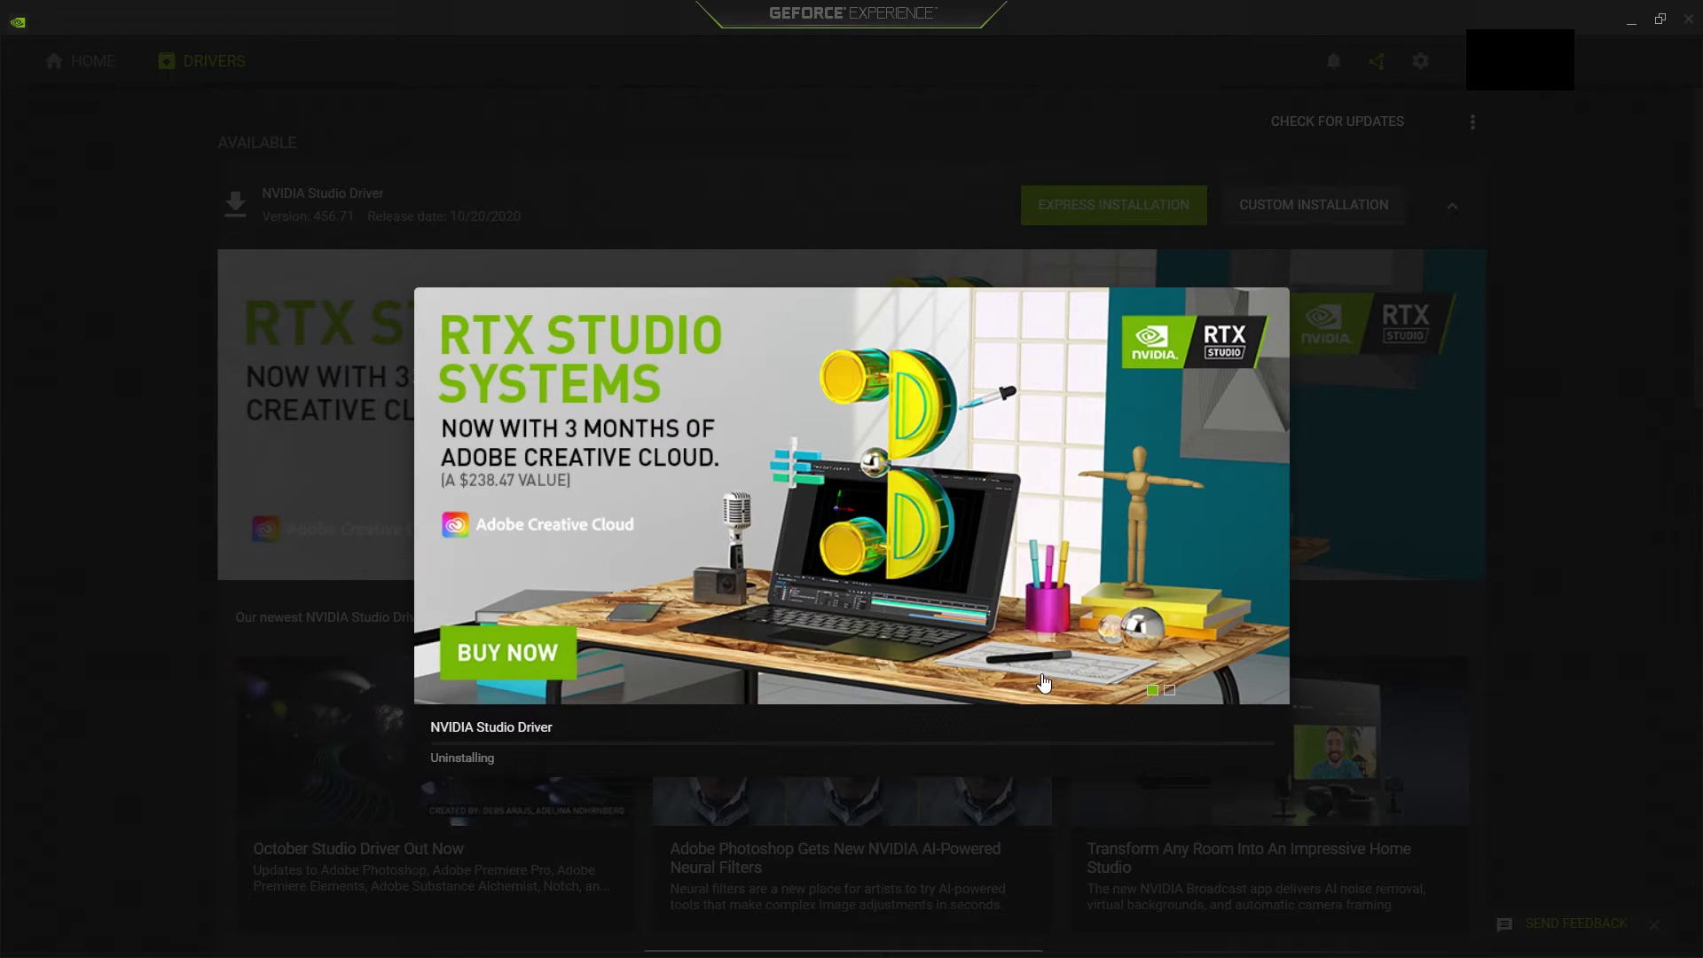